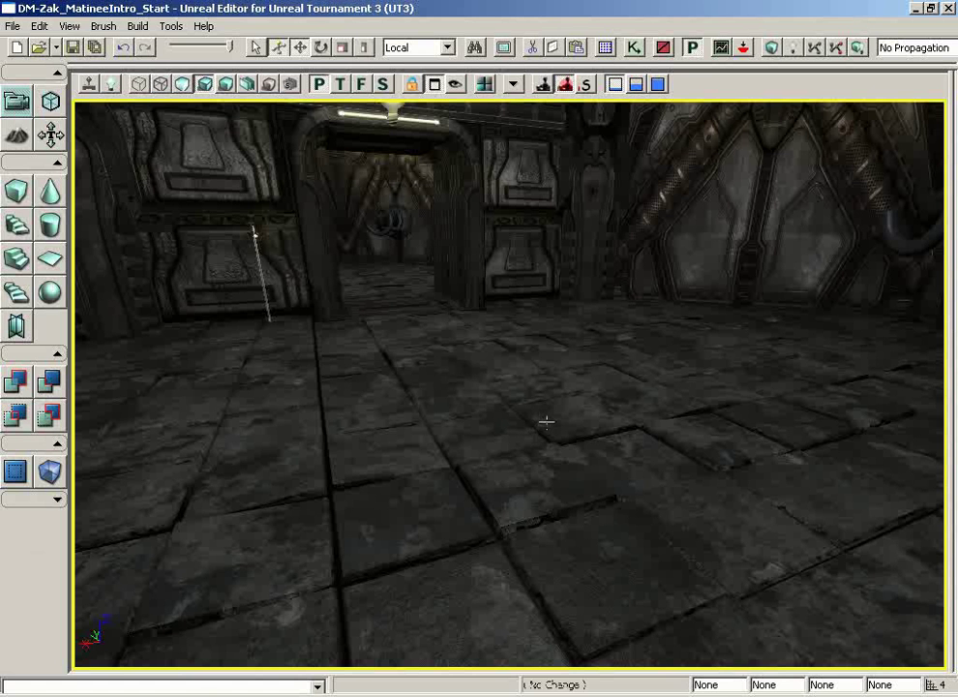
Select the floor tile and sync the Generic Browser to its mesh S_LT_Floors_SM_TileFloorBroken_4x4.
click(546, 422)
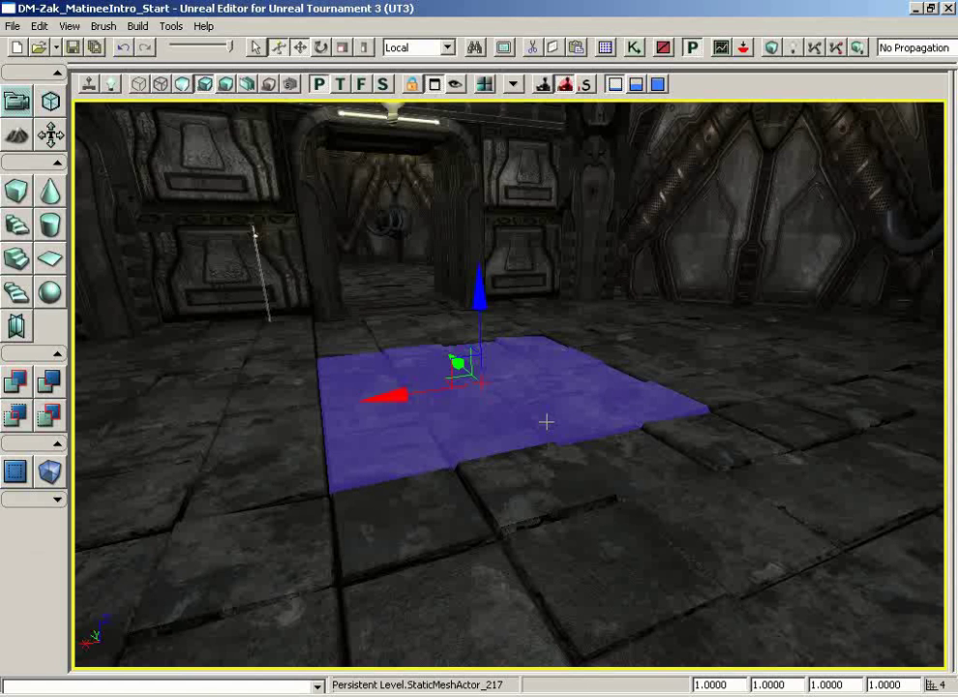
right_click(512, 406)
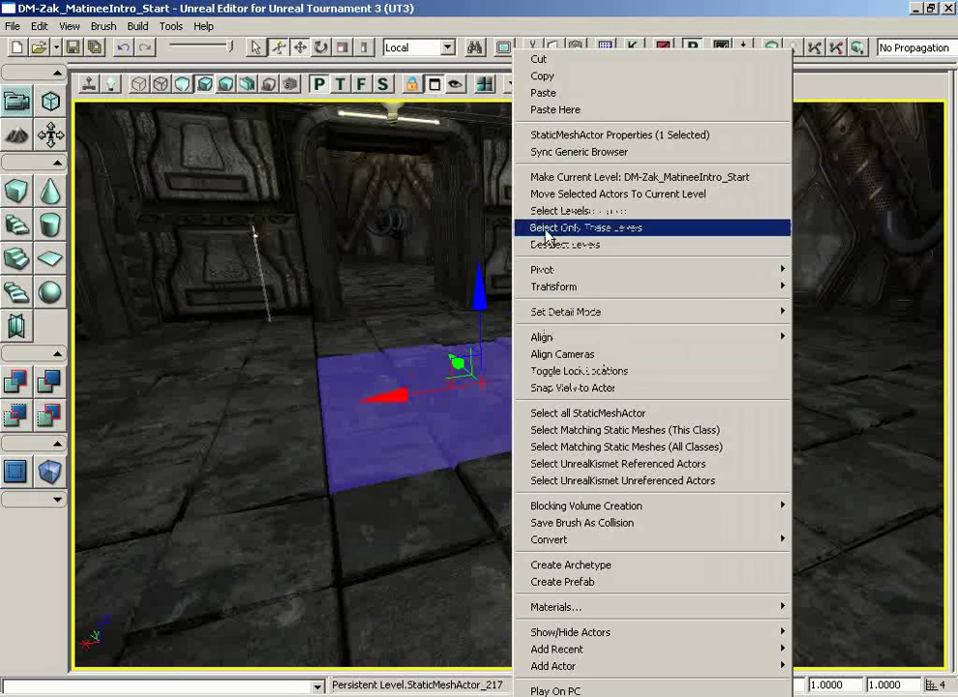
click(553, 153)
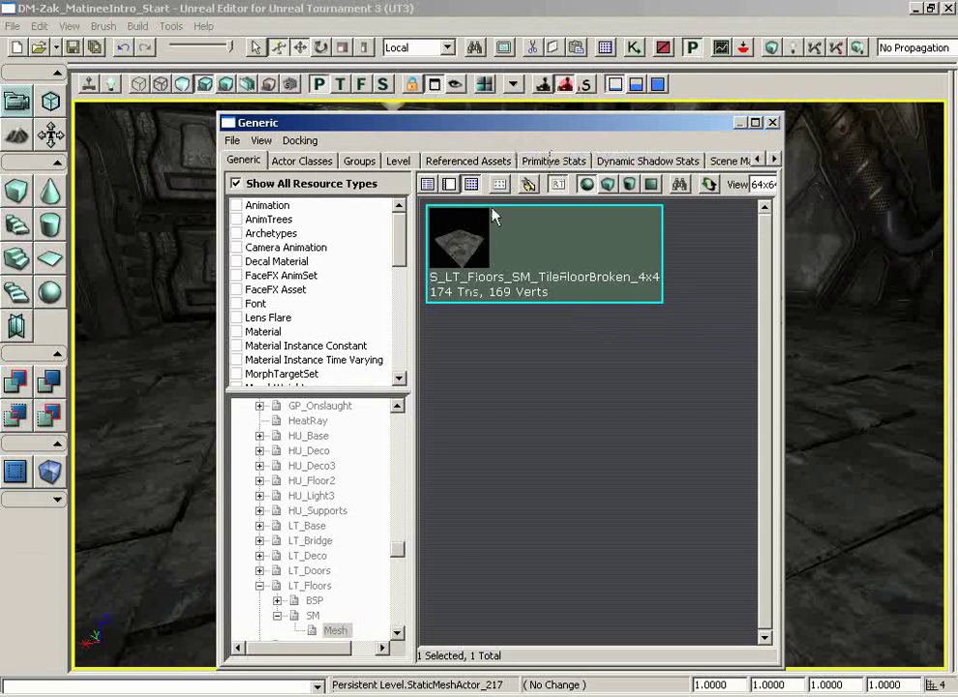
click(774, 123)
Show the Add Actor options for the TileFloorBroken mesh on the selected floor tiles.
right_click(522, 492)
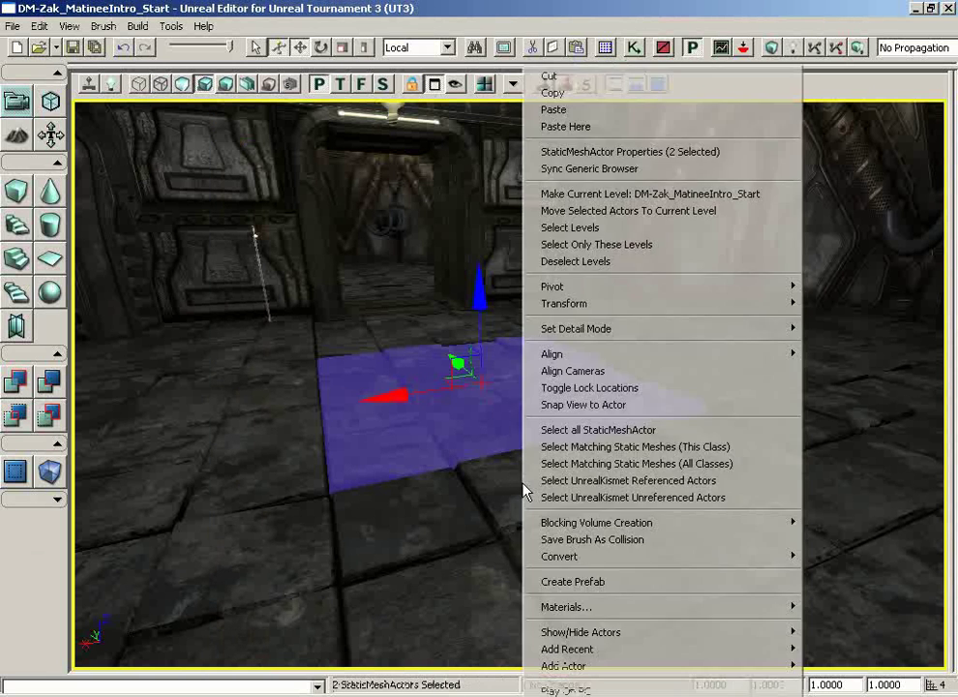
mouse_move(577, 676)
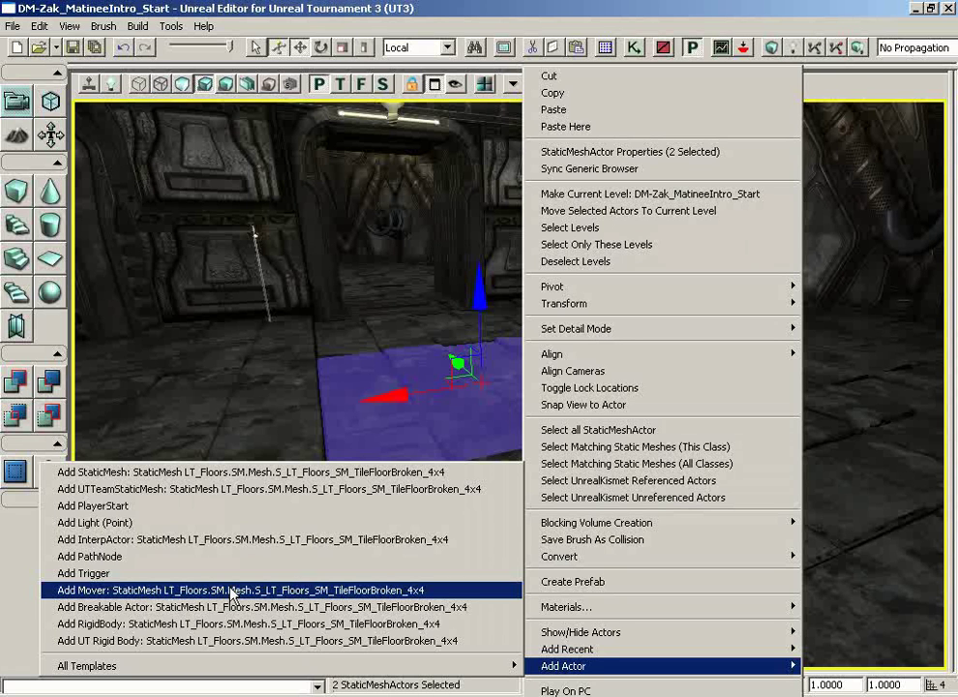
Add a mover from the floor tile mesh, move it along Y and X, and set its first scale value to 0.4.
click(232, 590)
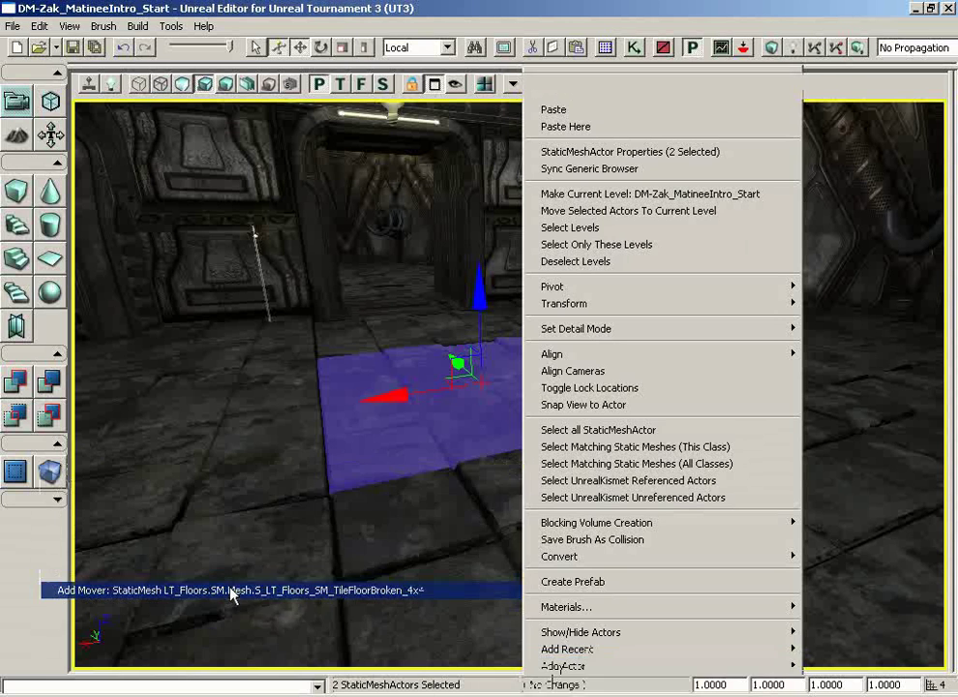
drag(492, 442, 451, 378)
drag(364, 408, 426, 405)
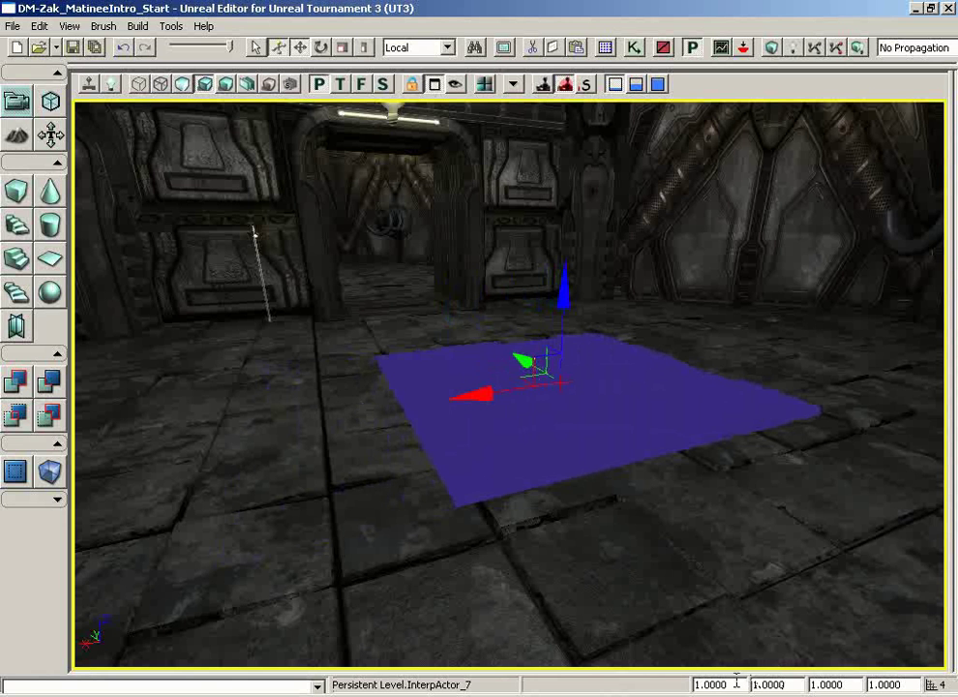
drag(727, 685, 658, 688)
text(.4)
key(Return)
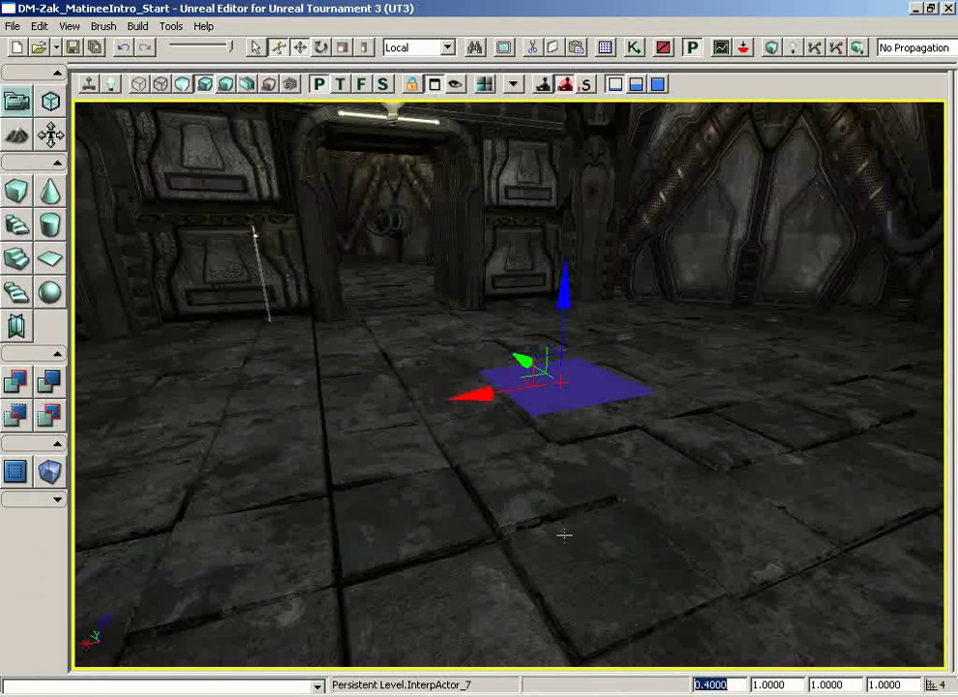
Select StaticMeshActor_120 and fly the camera around the dark floor patch and lit doorway.
click(550, 492)
drag(551, 494, 644, 400)
right_drag(644, 400, 655, 450)
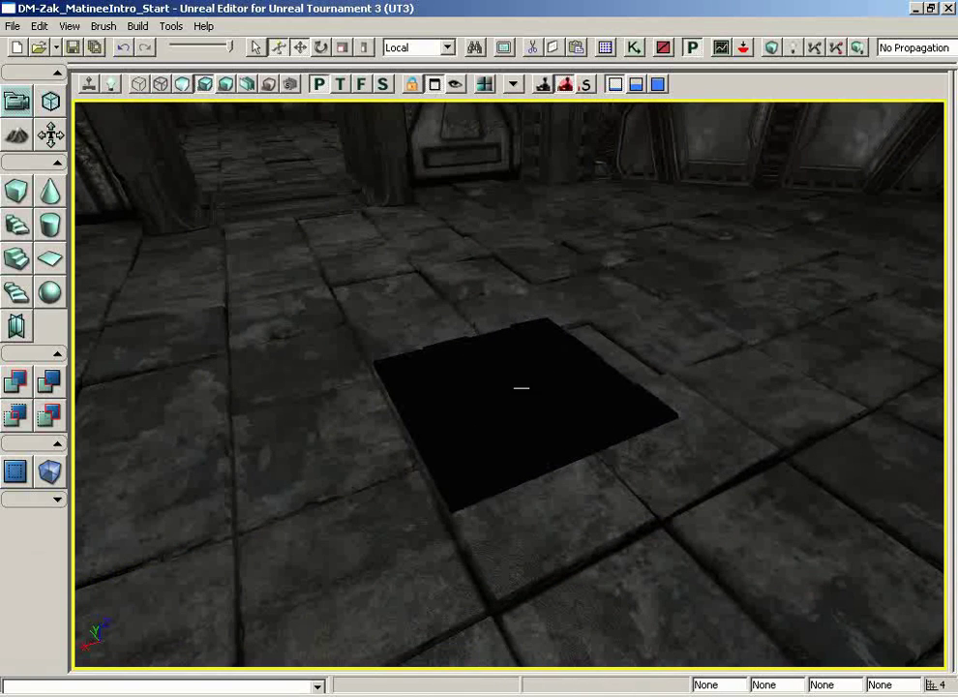
right_drag(737, 415, 719, 245)
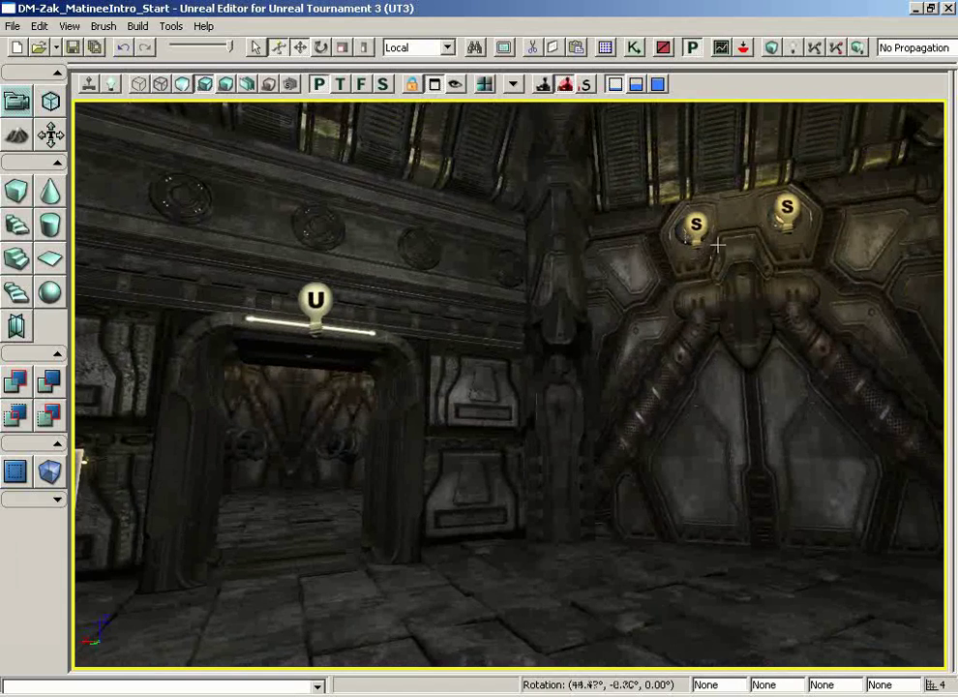
right_drag(522, 274, 692, 467)
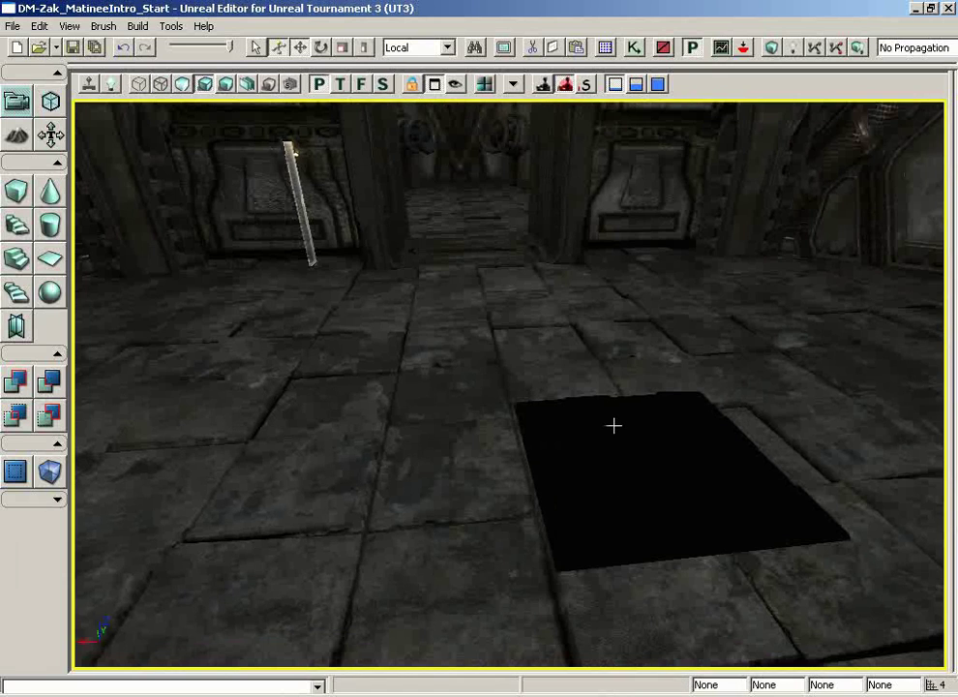
right_drag(601, 396, 529, 295)
right_drag(655, 559, 686, 535)
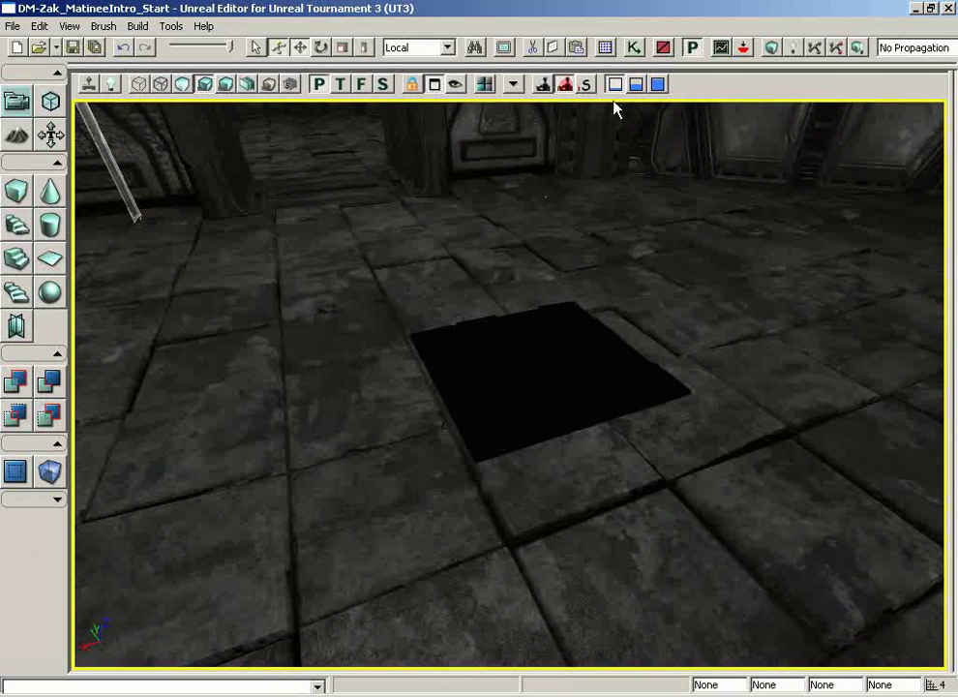
In Kismet, enter the InterpActor_7 subsequence and open its Matinee node in UnrealMatinee.
click(634, 48)
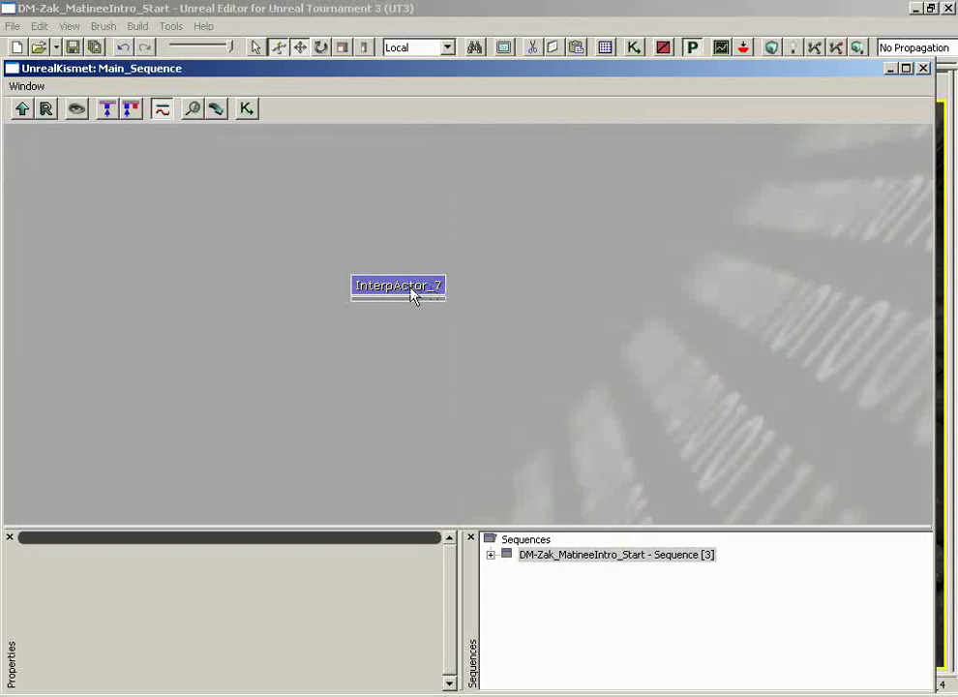
click(414, 295)
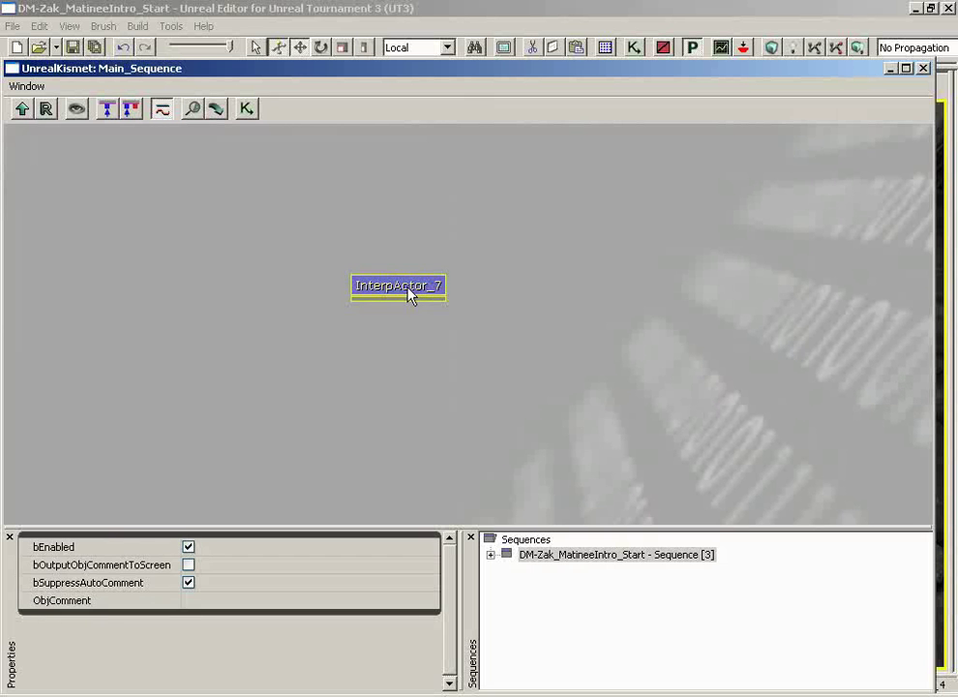
double_click(409, 293)
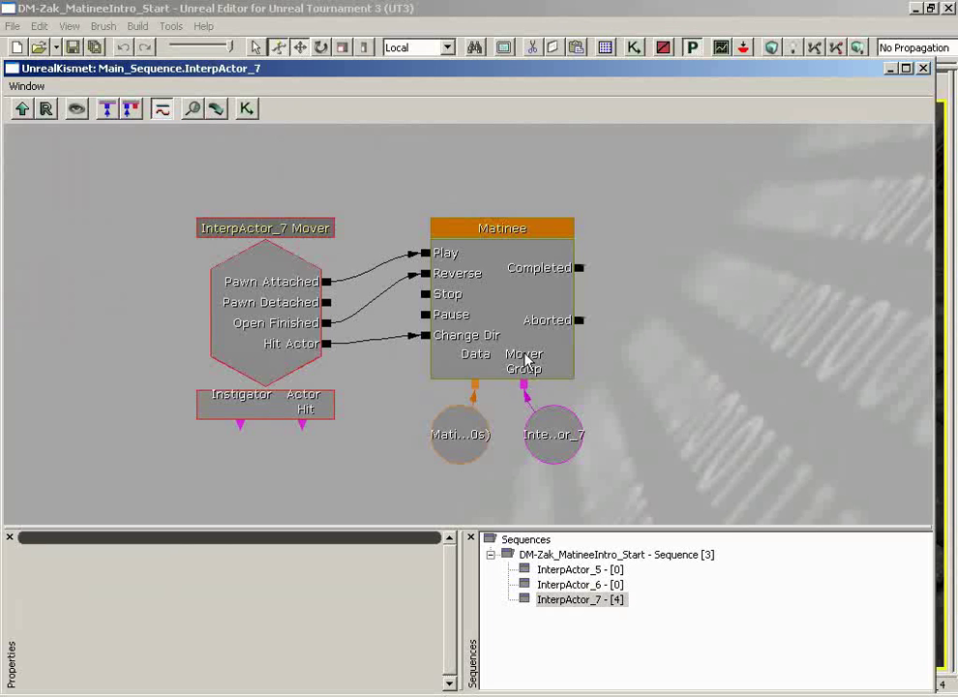
click(553, 453)
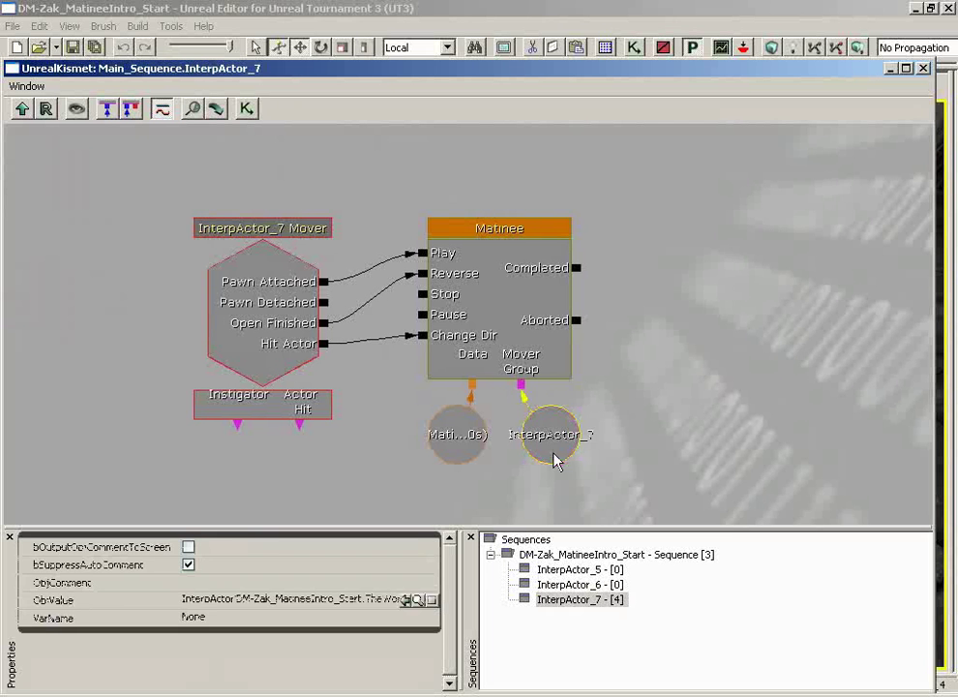
click(495, 312)
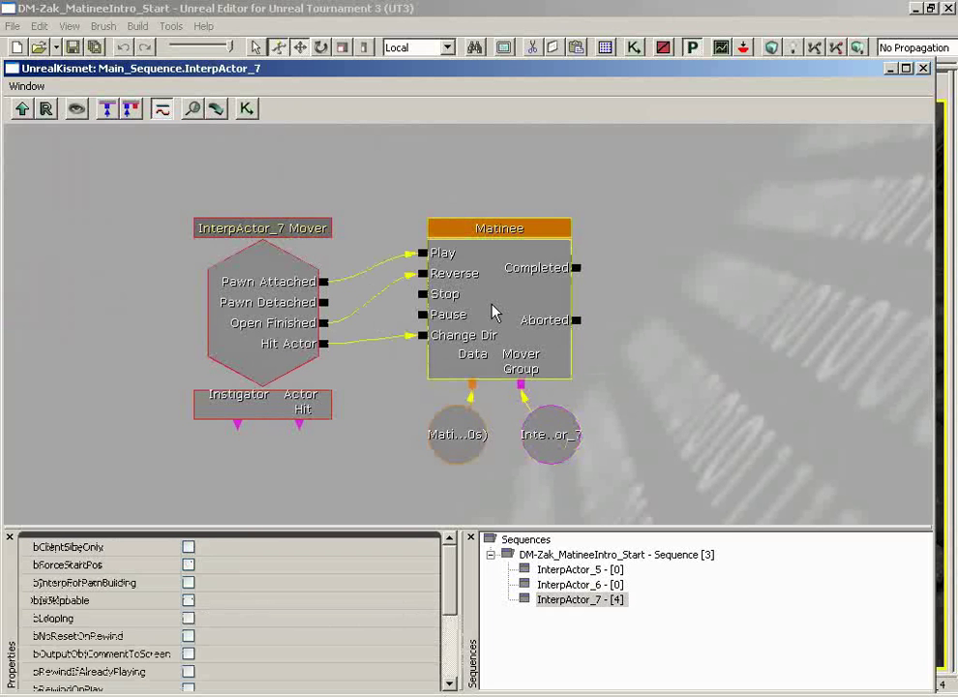
double_click(492, 312)
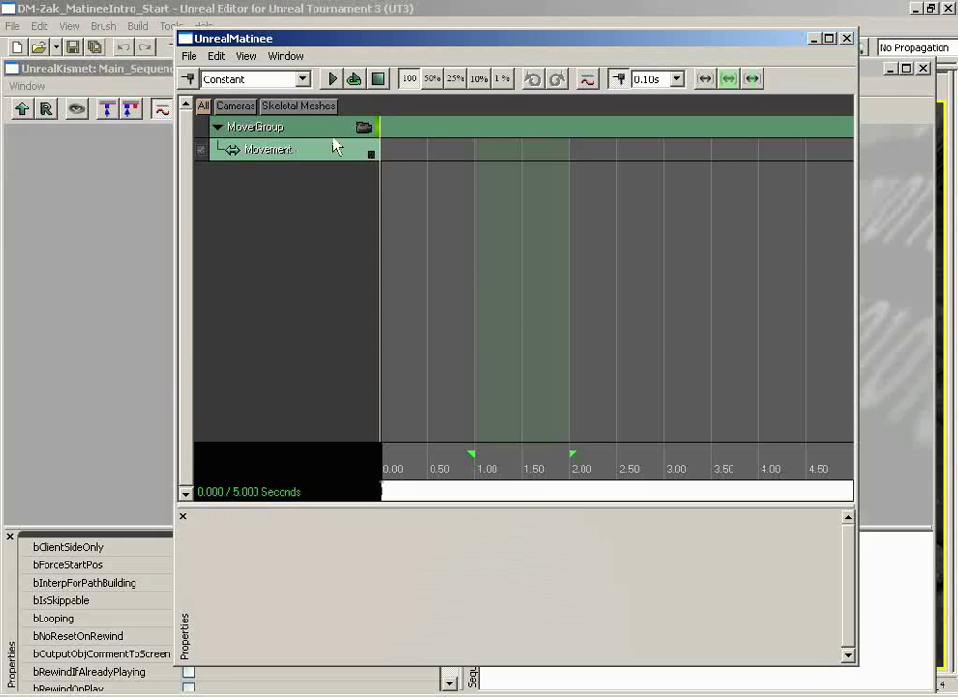
click(847, 38)
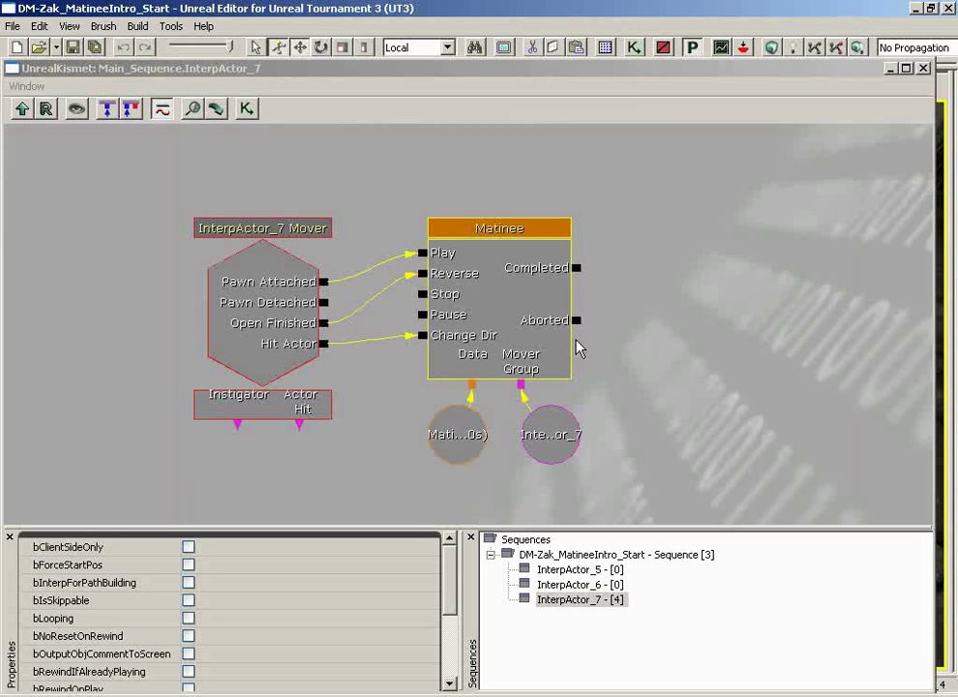
double_click(455, 281)
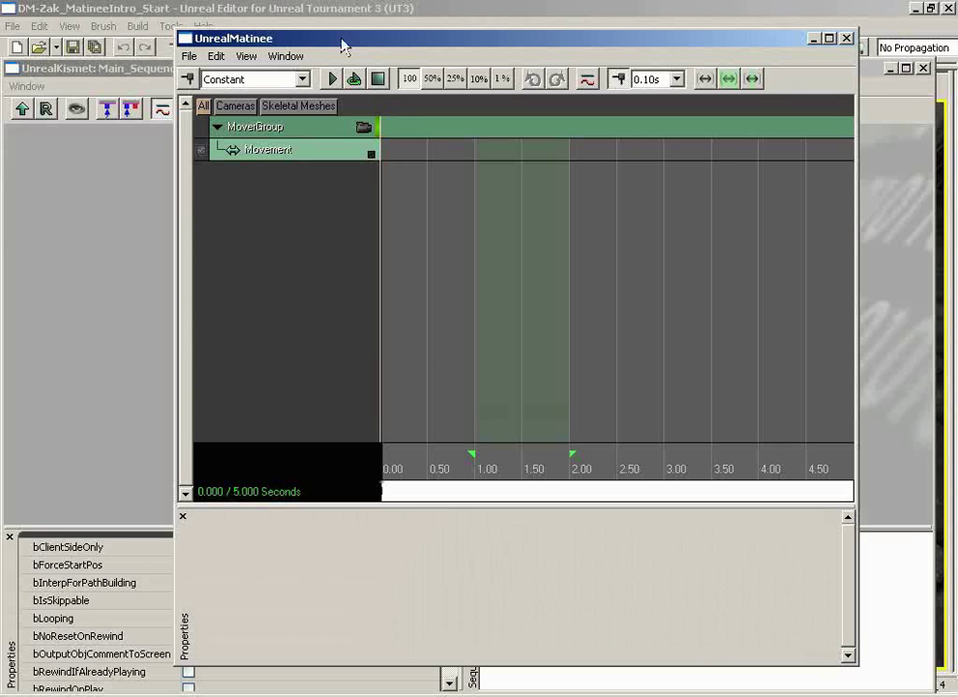
mouse_move(591, 276)
mouse_down()
mouse_move(610, 276)
mouse_move(526, 277)
mouse_move(642, 276)
mouse_move(490, 276)
mouse_move(615, 290)
mouse_move(607, 303)
mouse_move(588, 302)
mouse_up()
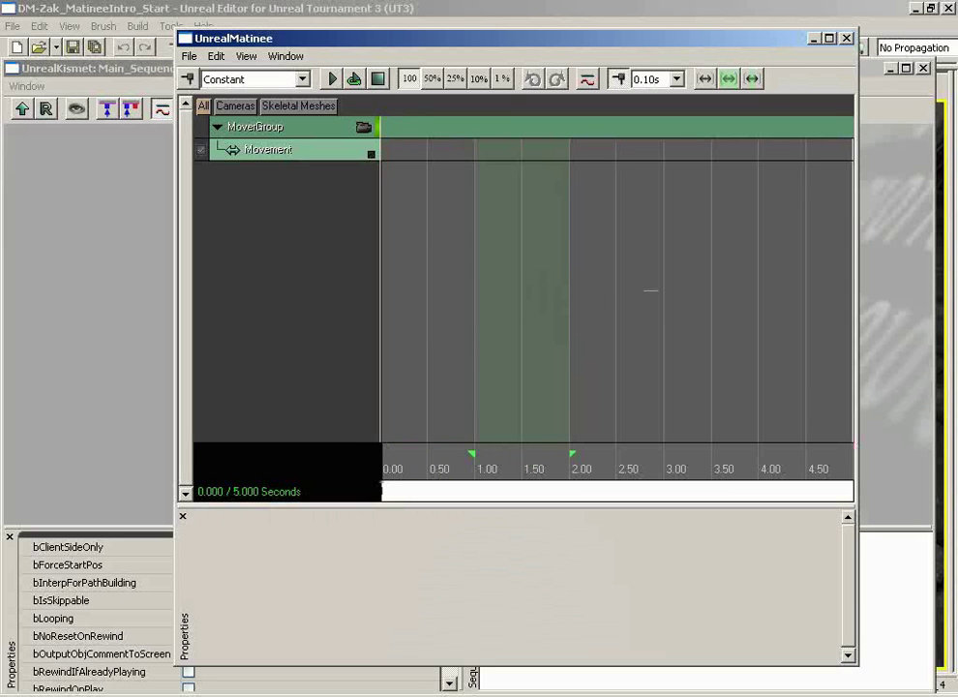
drag(647, 253, 635, 254)
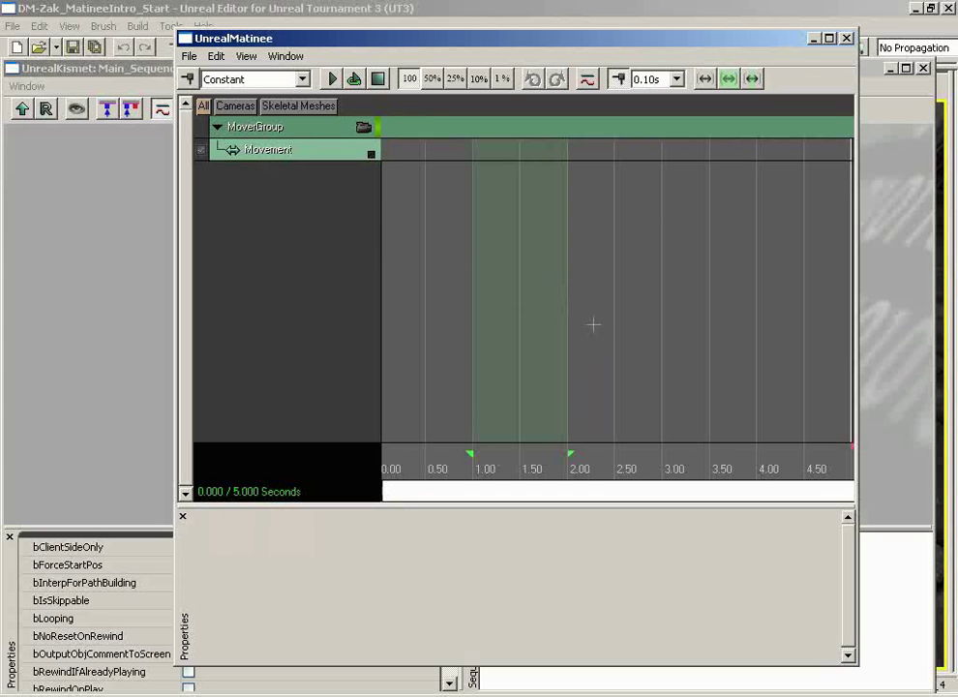
Drag the sequence end marker through 3.9, 10 and 6.4 seconds until it sits near 3 seconds.
scroll(594, 316, down, 5)
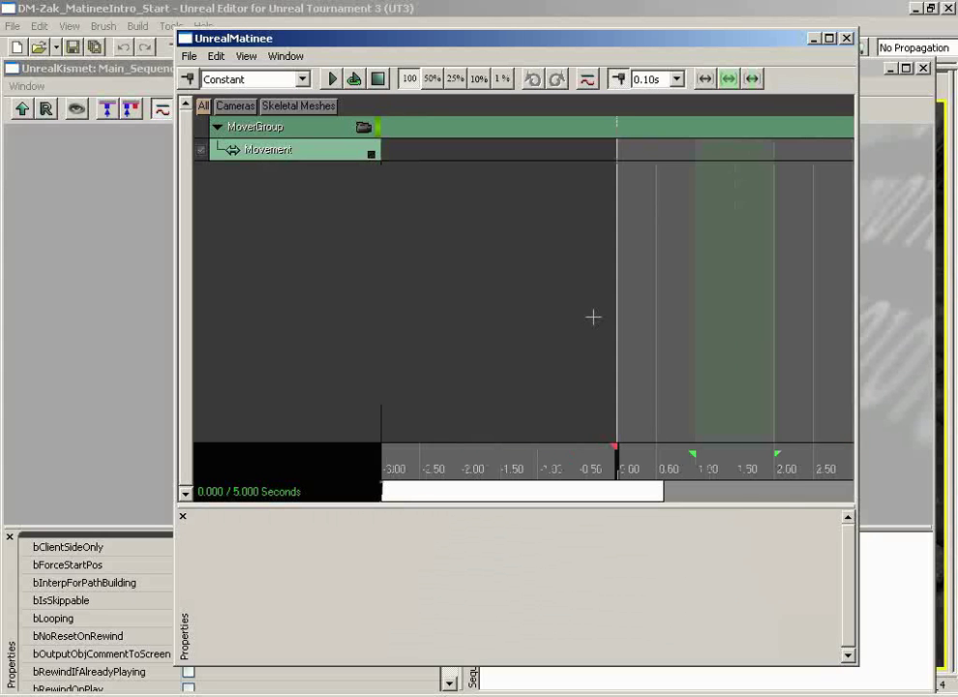
drag(743, 262, 622, 262)
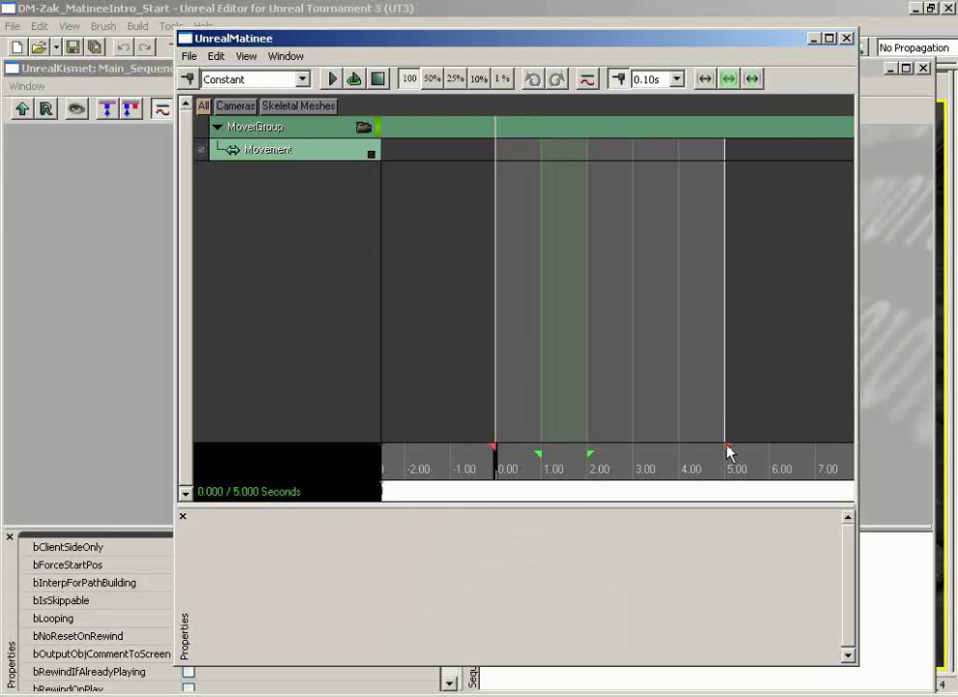
mouse_move(728, 452)
mouse_down()
mouse_move(648, 450)
mouse_move(593, 470)
mouse_move(730, 457)
mouse_move(629, 453)
mouse_move(822, 456)
mouse_up()
drag(745, 364, 407, 413)
mouse_move(466, 451)
mouse_down()
mouse_move(601, 451)
mouse_move(438, 449)
mouse_up()
mouse_move(504, 368)
mouse_down()
mouse_move(605, 348)
mouse_move(768, 350)
mouse_up()
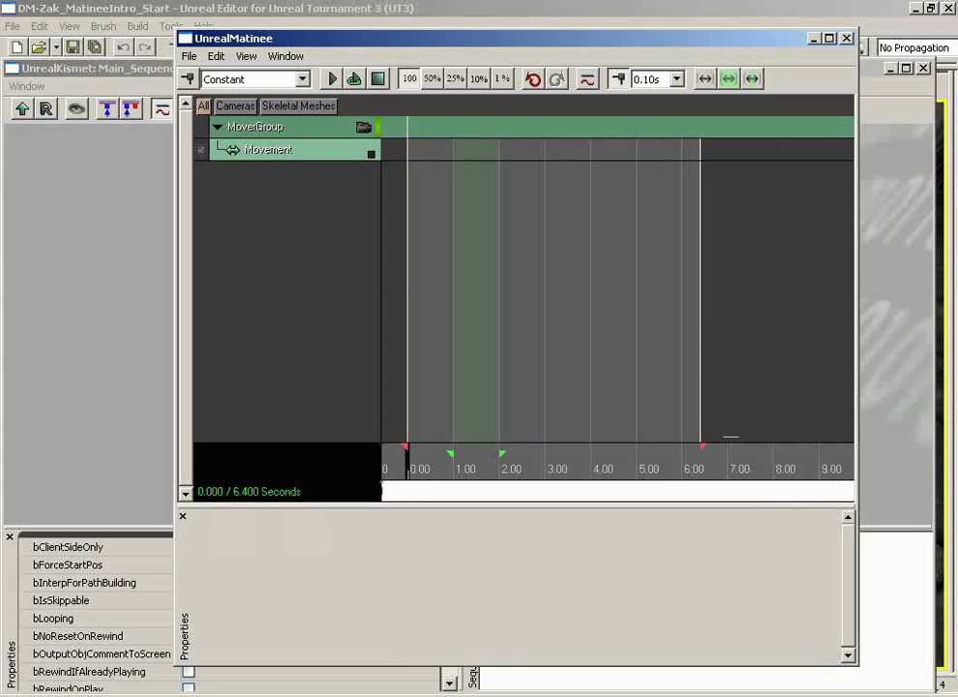
drag(703, 452, 550, 451)
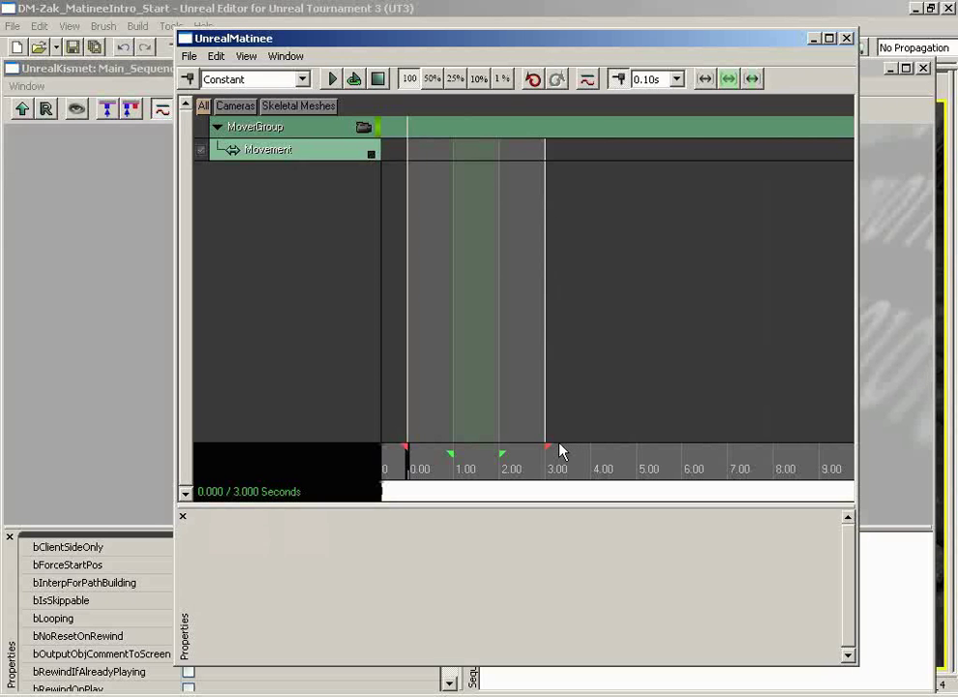
mouse_move(544, 451)
mouse_down()
mouse_move(586, 453)
mouse_move(547, 459)
mouse_up()
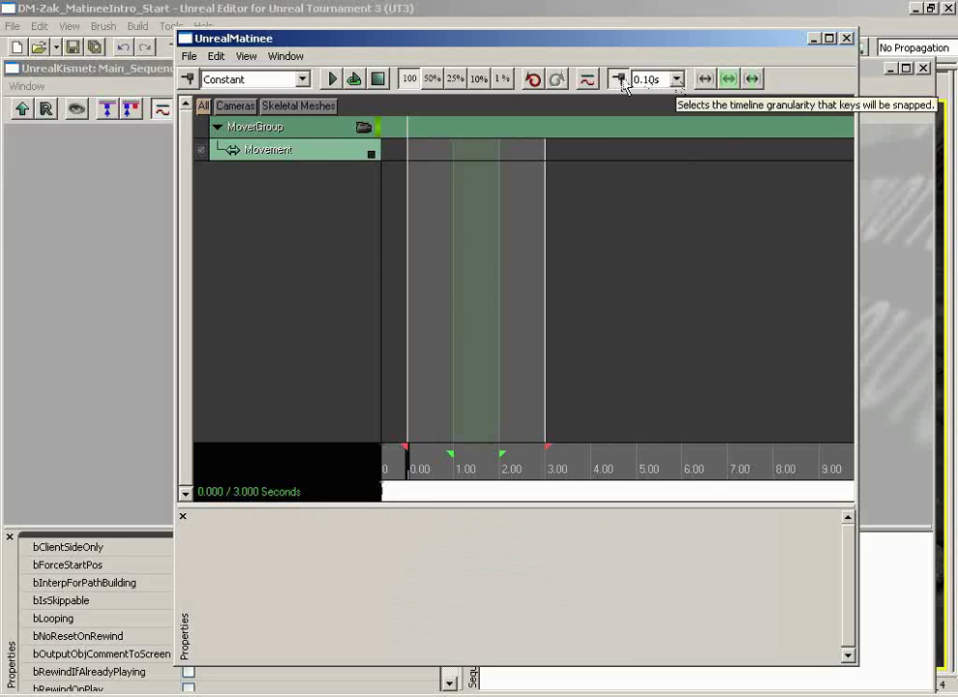
Set snap granularity to 0.10 s, turn snapping on, and land the sequence end on 3.00 s.
click(678, 79)
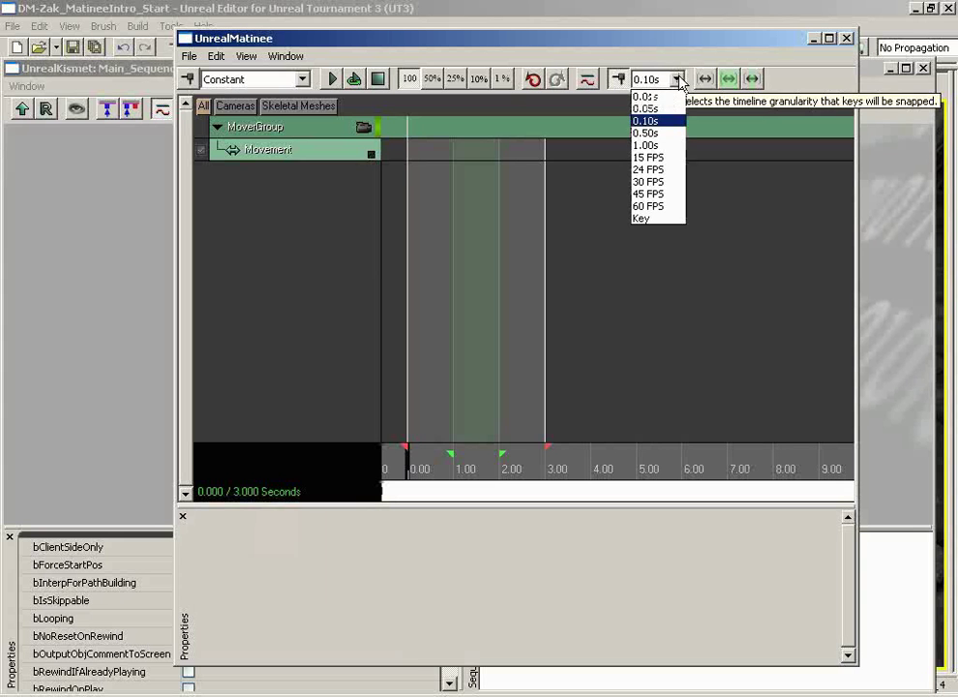
click(650, 123)
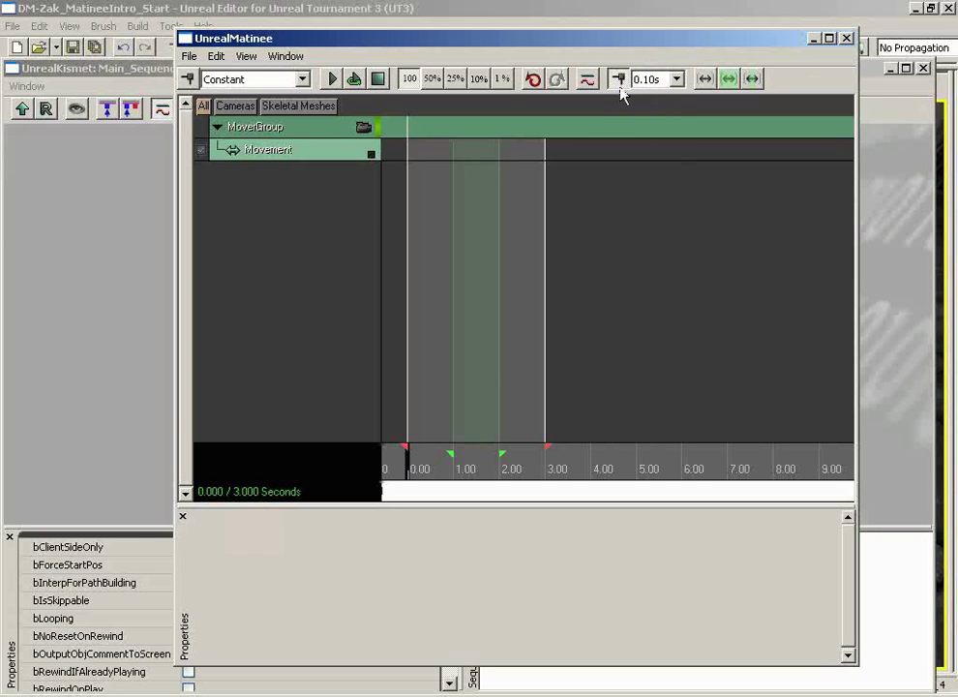
click(621, 85)
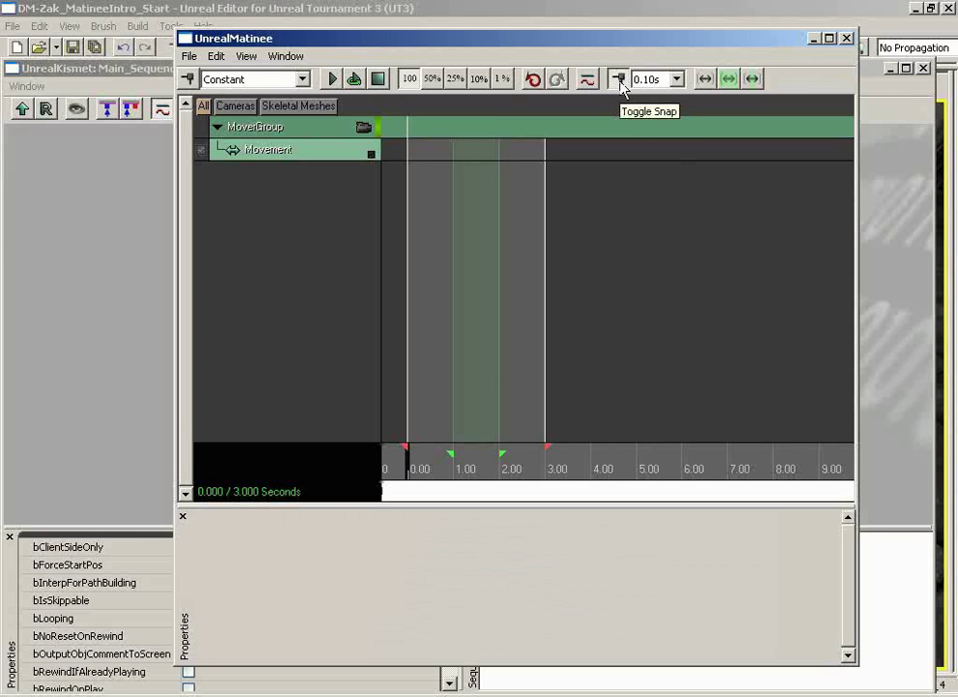
mouse_move(547, 451)
mouse_down()
mouse_move(588, 453)
mouse_move(548, 451)
mouse_move(573, 458)
mouse_move(564, 467)
mouse_move(551, 466)
mouse_move(549, 453)
mouse_up()
click(617, 80)
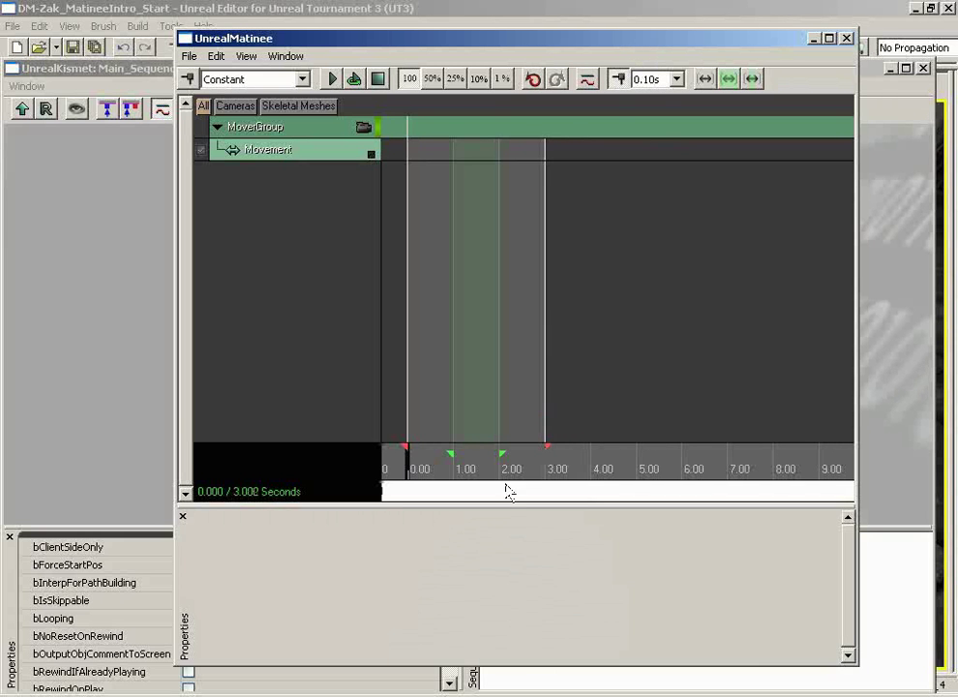
Zoom into the timeline and set the green loop section to run from 1.00 to 2.00 seconds.
drag(644, 369, 761, 357)
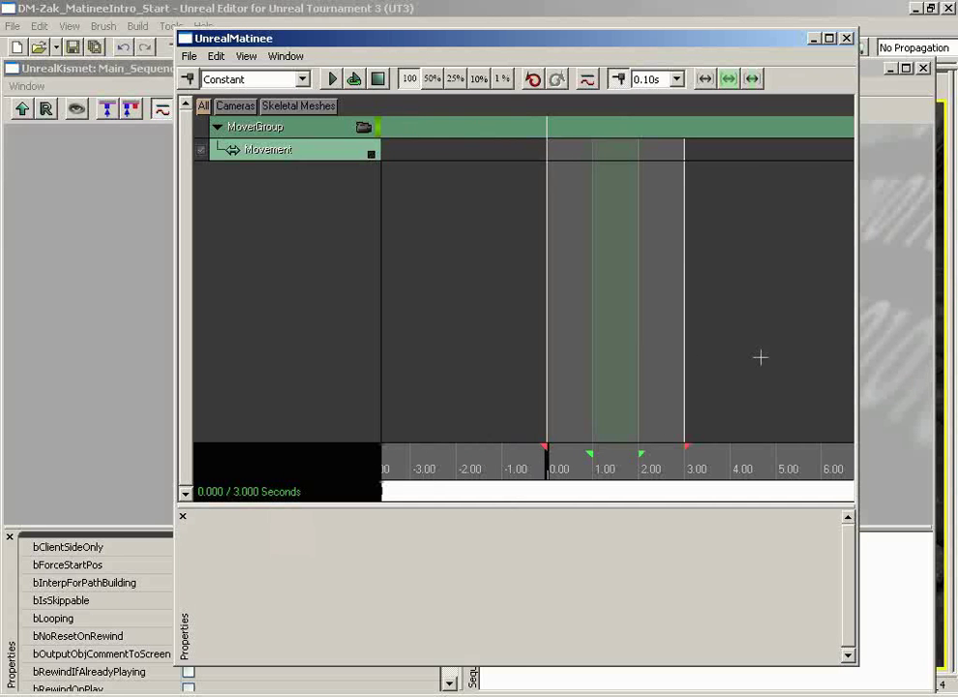
scroll(761, 358, up, 5)
scroll(761, 357, up, 2)
drag(760, 346, 562, 323)
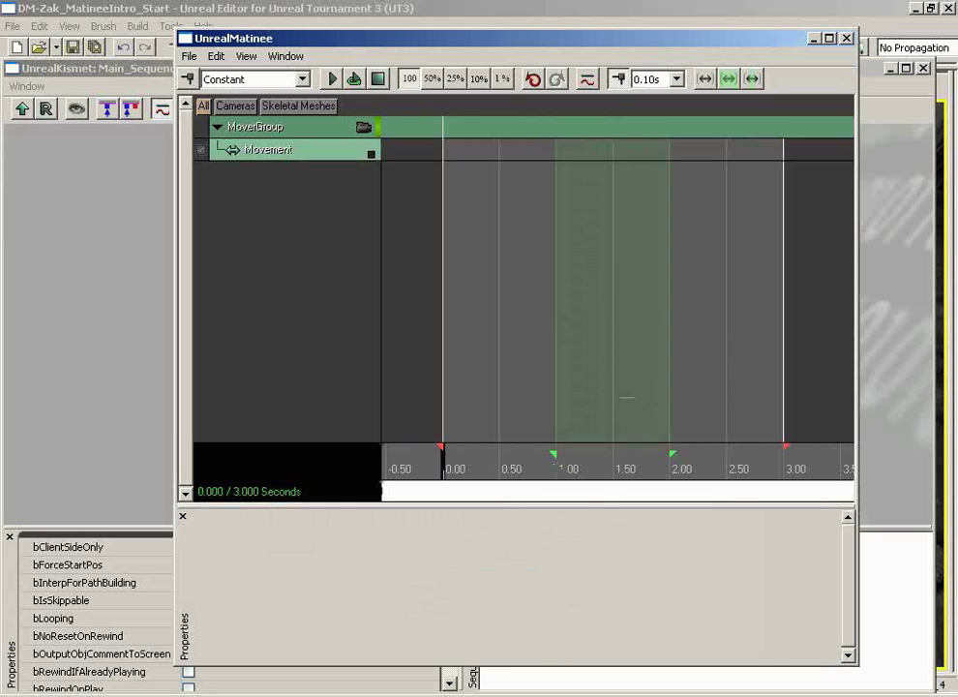
mouse_move(554, 459)
mouse_down()
mouse_move(504, 458)
mouse_move(549, 462)
mouse_up()
mouse_move(674, 456)
mouse_down()
mouse_move(616, 460)
mouse_move(673, 461)
mouse_up()
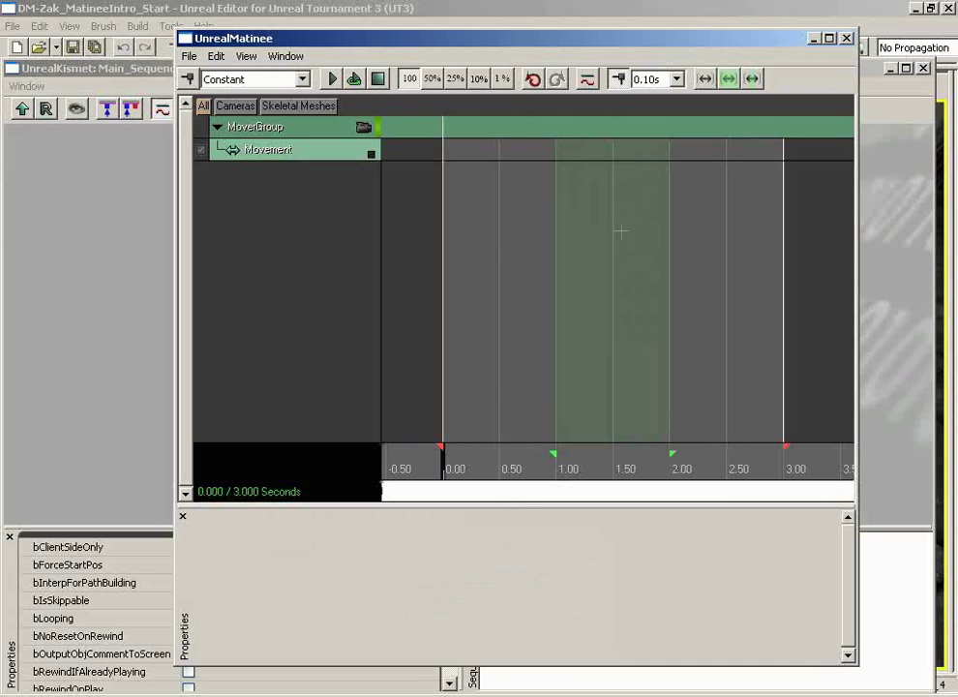